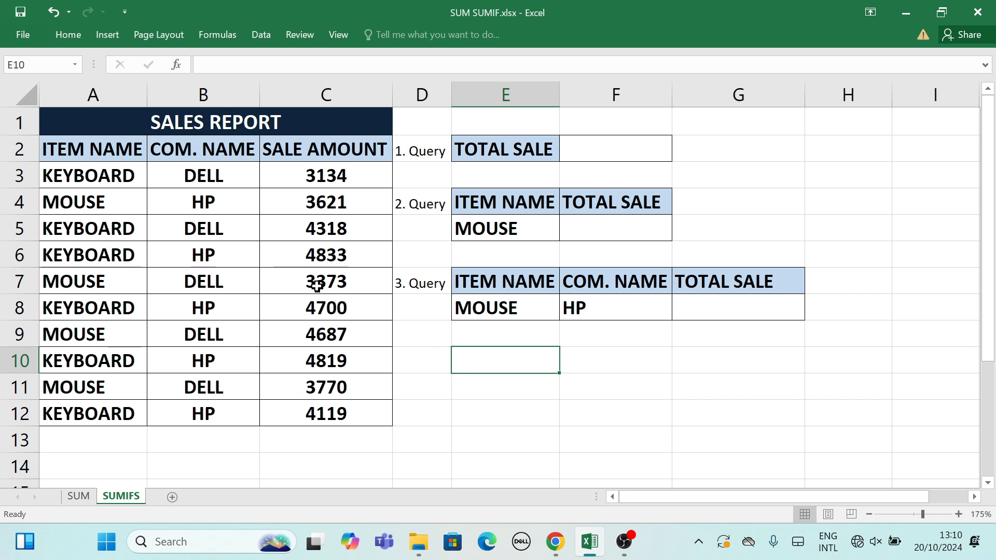
click(115, 96)
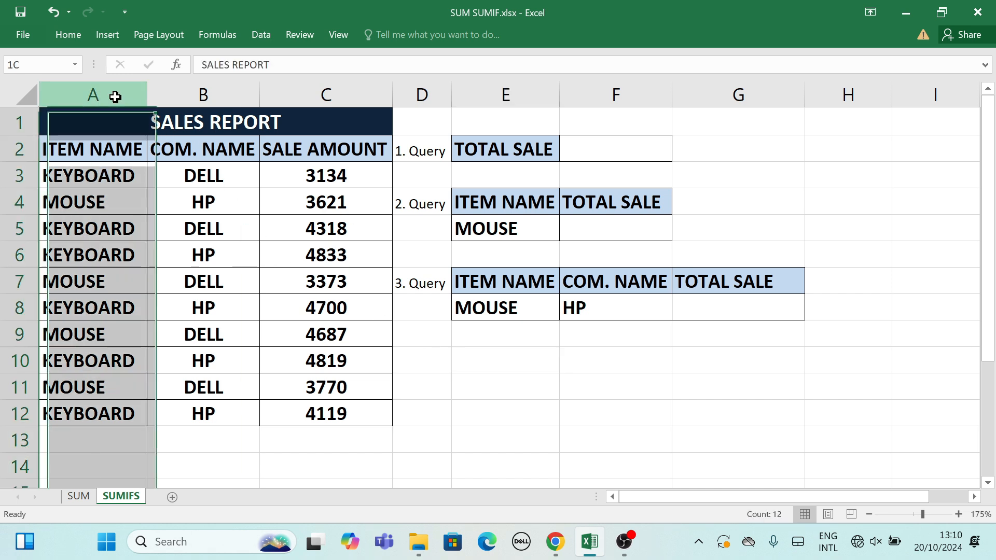
click(210, 100)
click(291, 93)
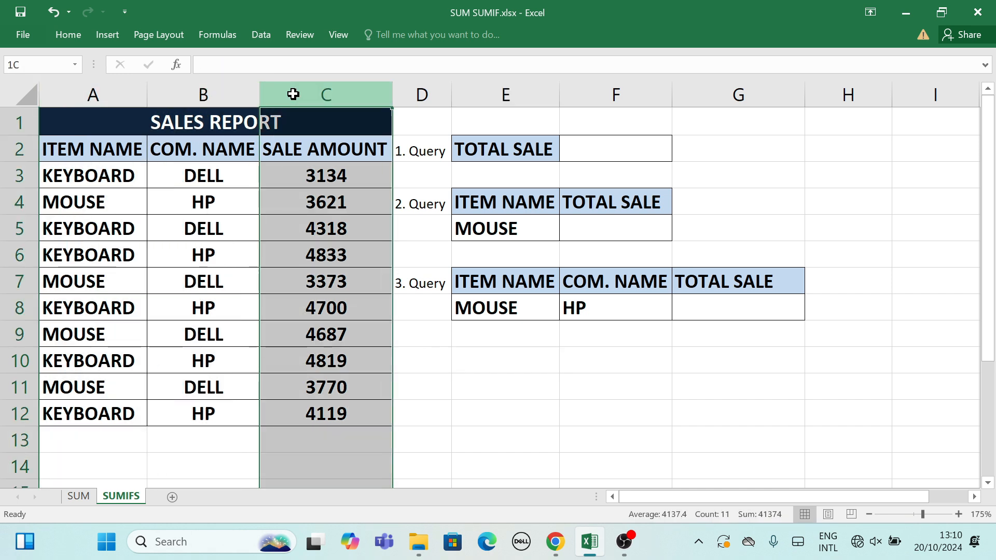
click(582, 153)
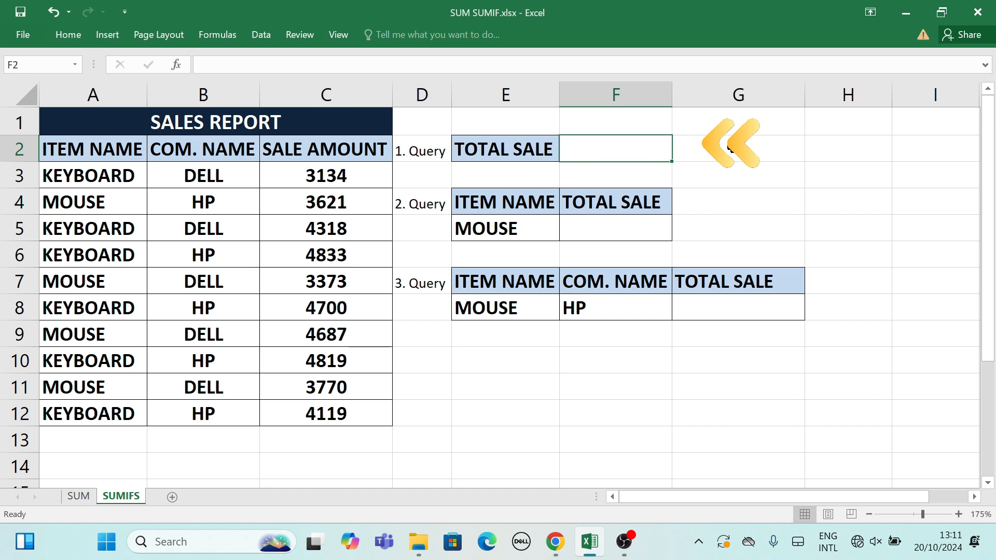
click(725, 152)
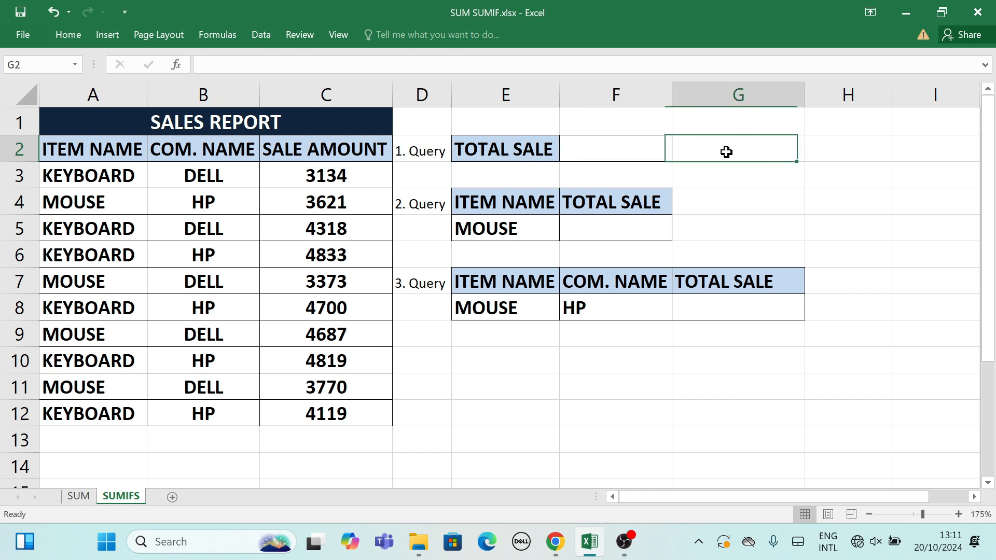
Calculate the overall total sale in F2 with a SUM formula over the sale amounts in C3:C12
click(646, 154)
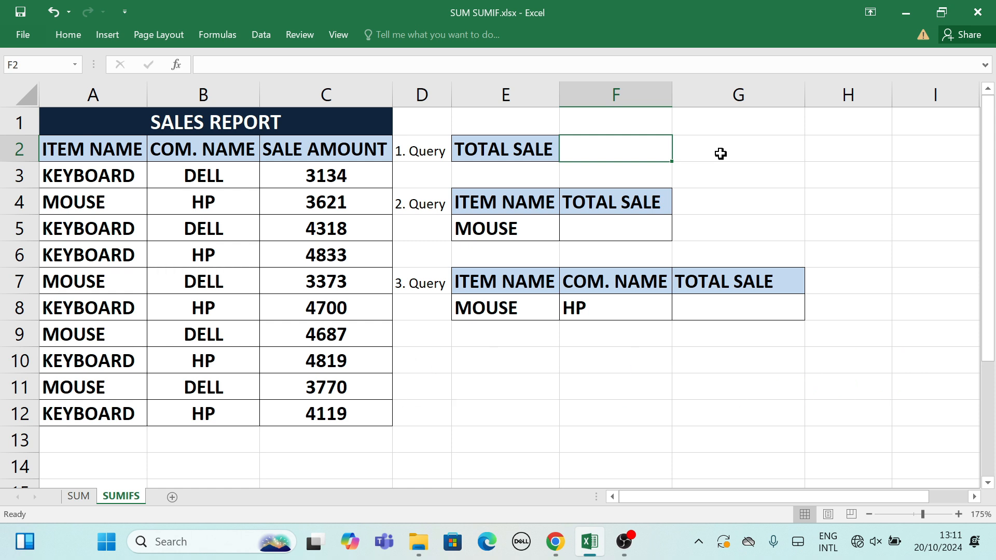
text(=SUM)
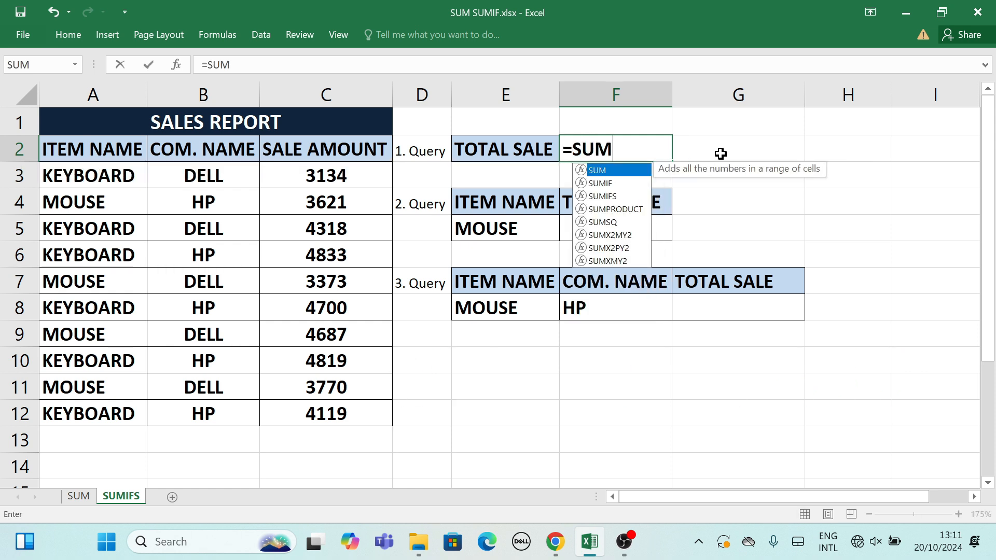
text(()
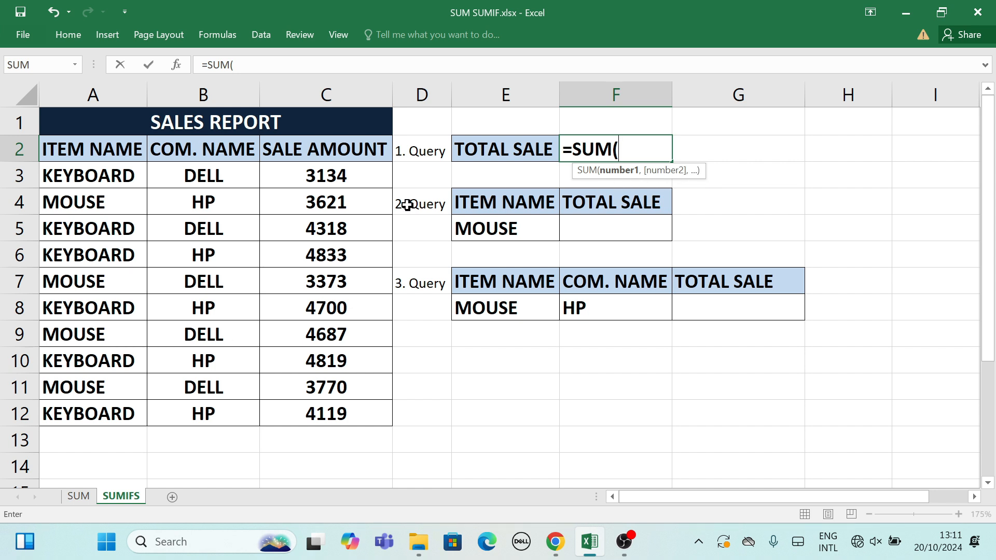
drag(355, 177, 356, 403)
text())
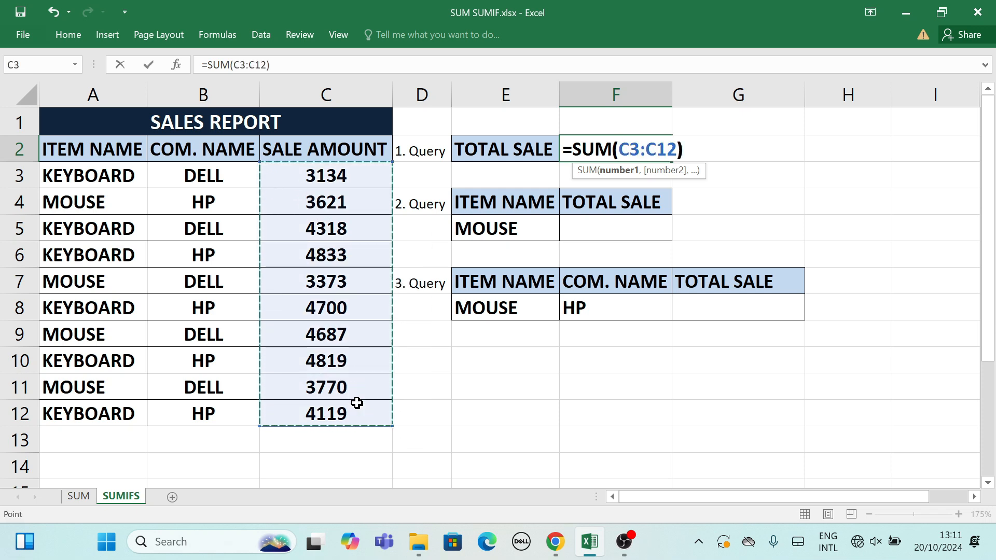
key(Return)
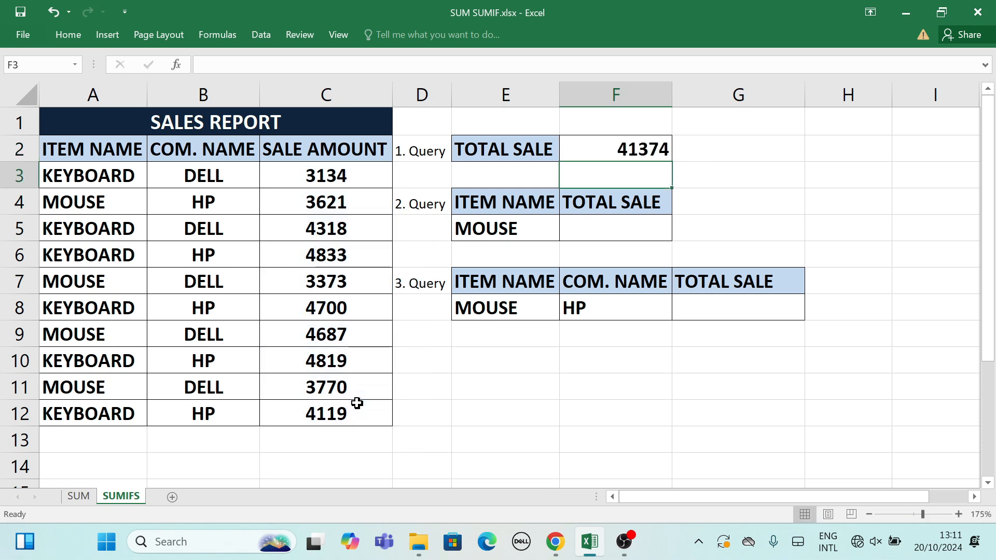
click(705, 153)
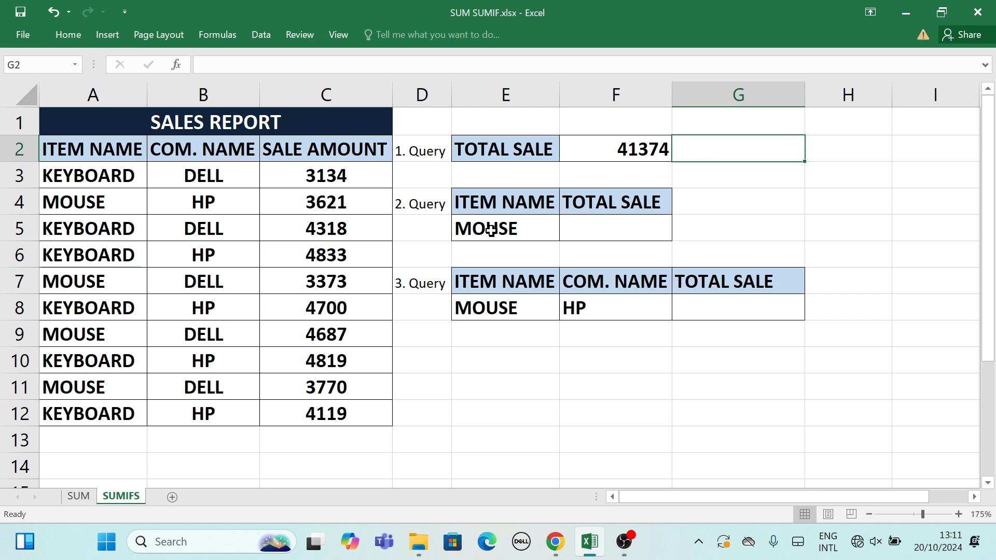
Calculate the second query's total sale in F5 using SUMIF with range A2:A12, criteria E5 and sum range C2:C12
click(540, 234)
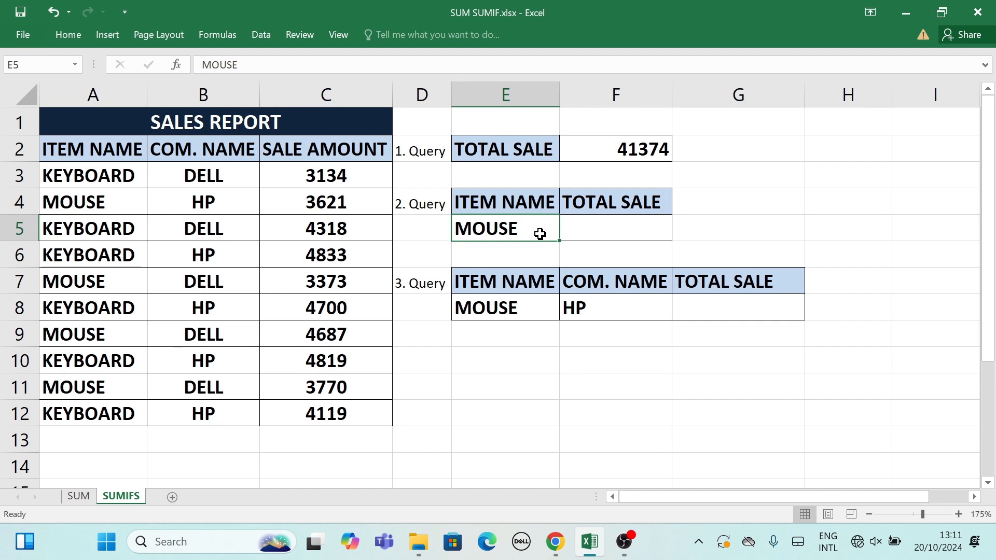
click(616, 229)
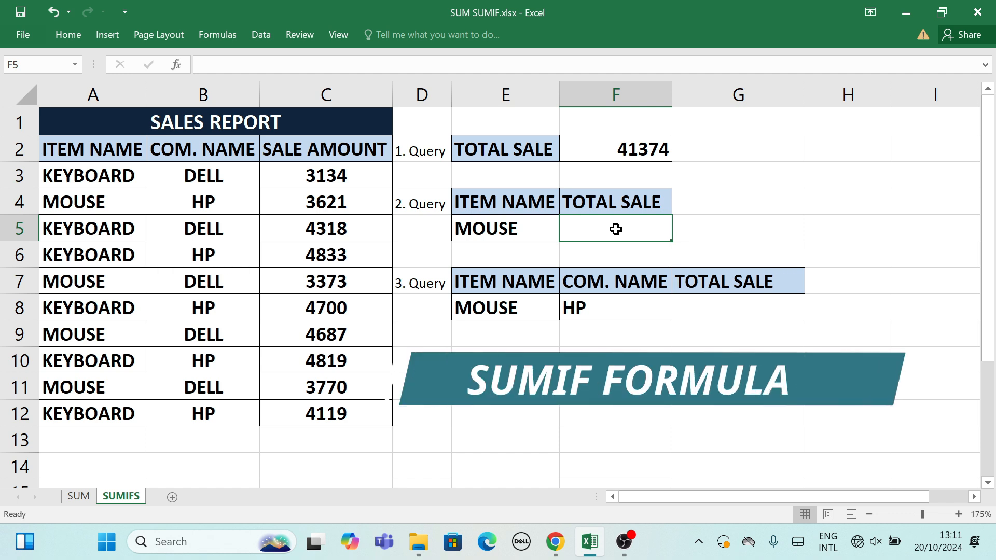
click(749, 233)
click(650, 233)
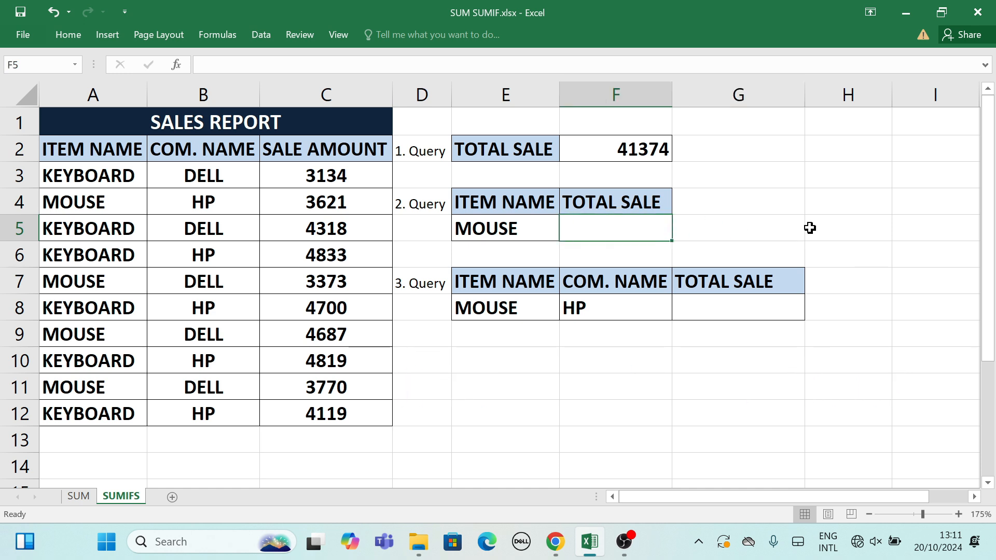
text(=SUM)
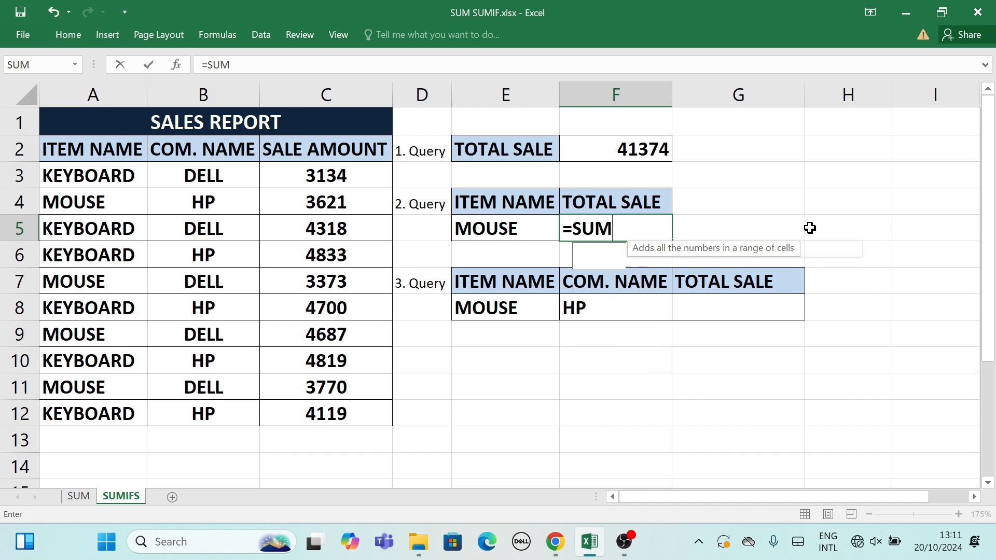
text(IF()
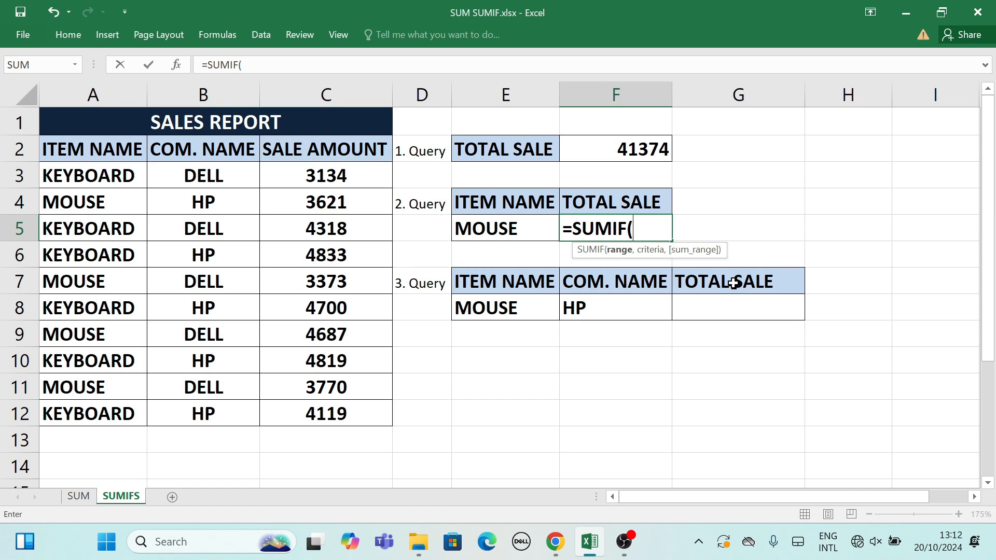
drag(104, 154, 100, 407)
text(,)
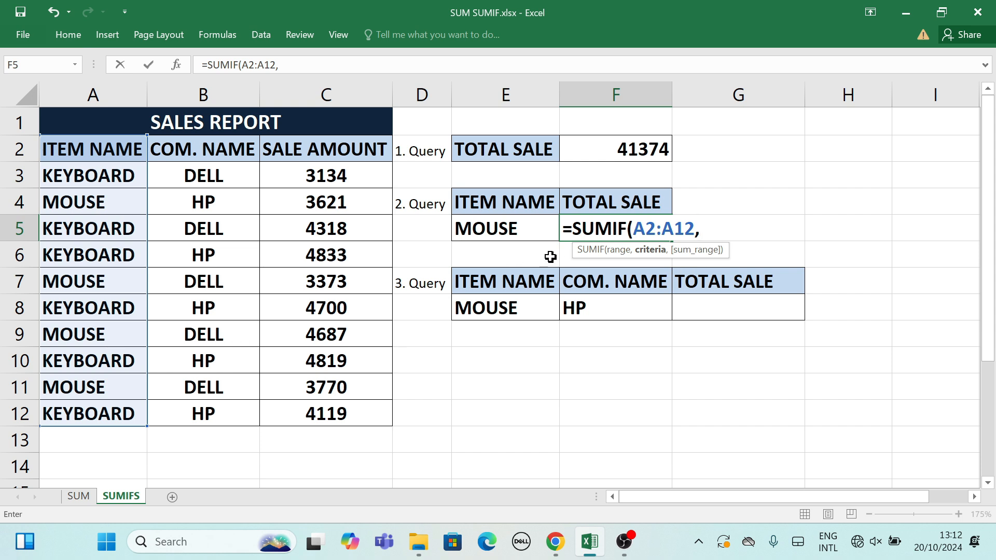
click(519, 231)
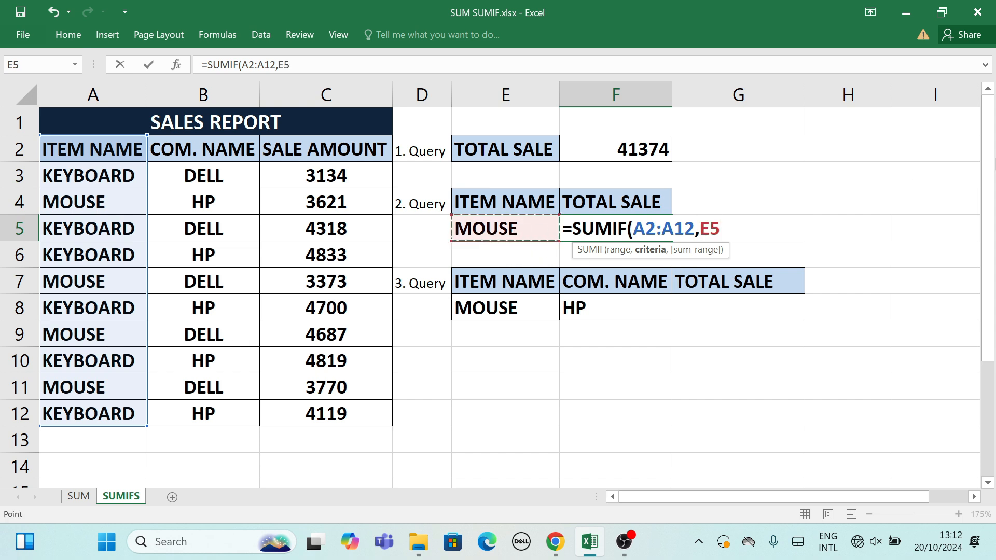
text(,)
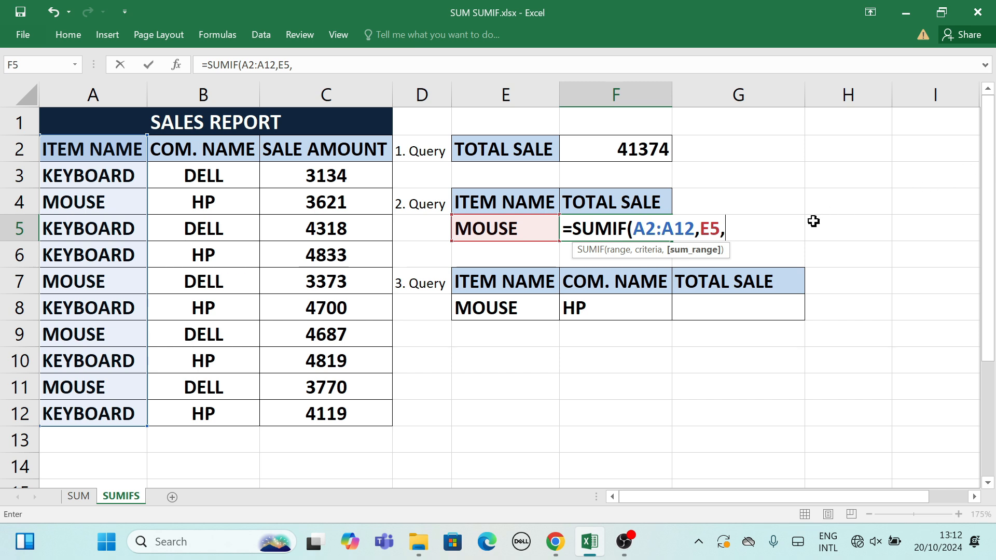
drag(376, 151, 368, 415)
text())
key(Return)
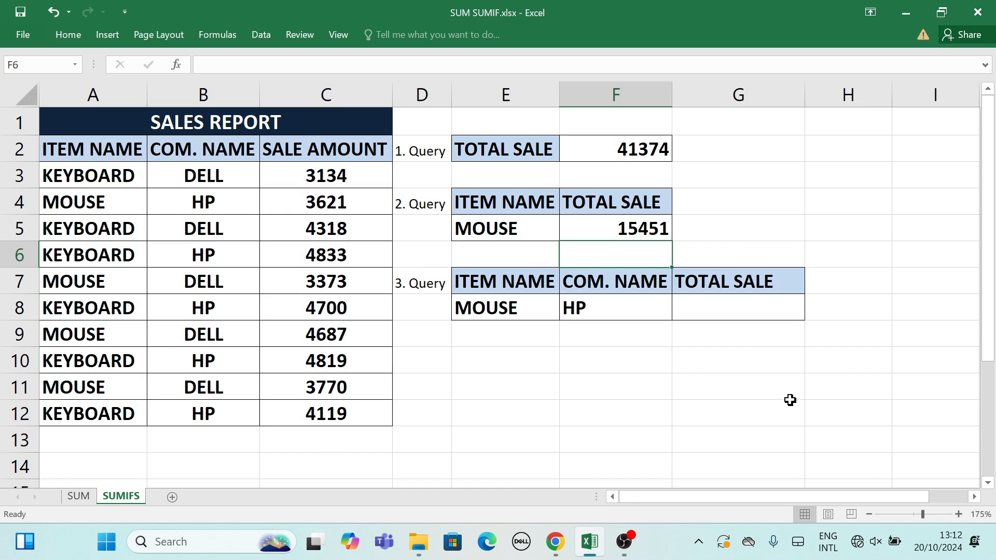
Change the second query's item name in E5 to KEYBOARD
click(756, 223)
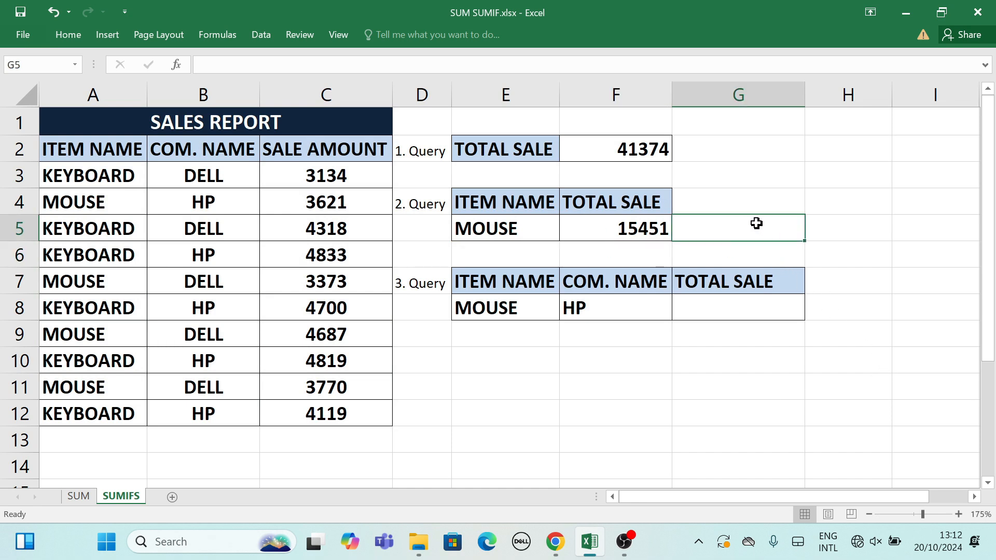
click(524, 217)
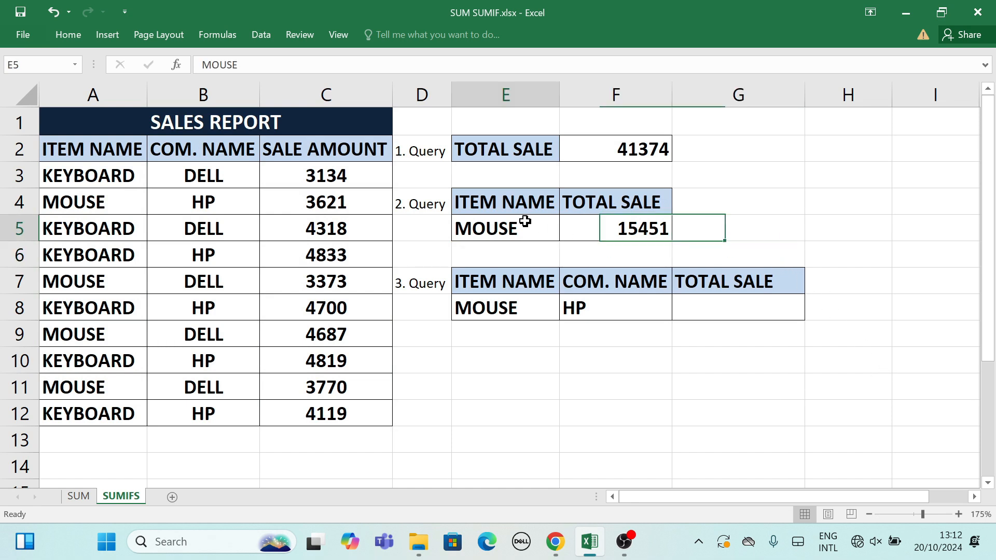
text(KEYBOARD)
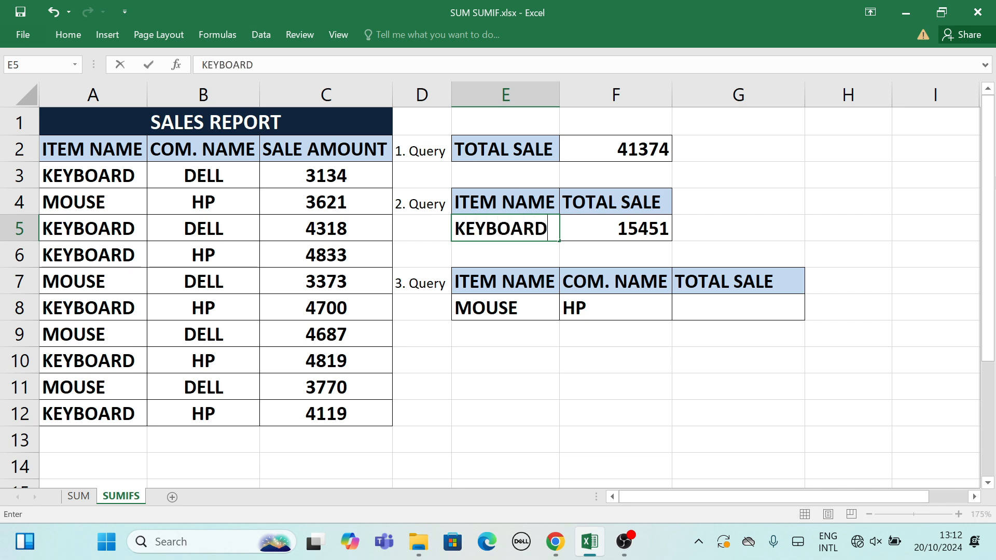
key(Return)
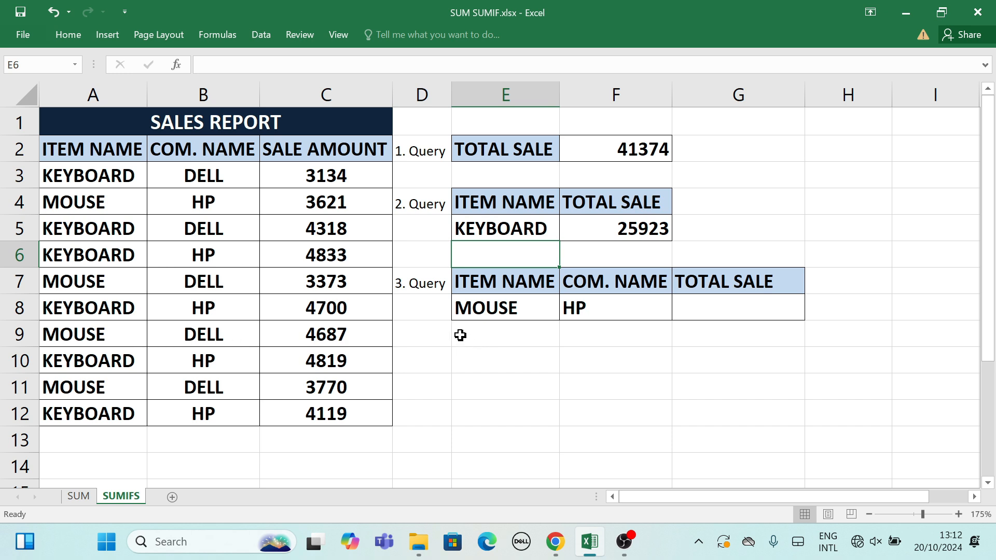
Begin a SUMIFS formula in the third query's total sale cell G8 with C2:C12 as the sum range
click(531, 316)
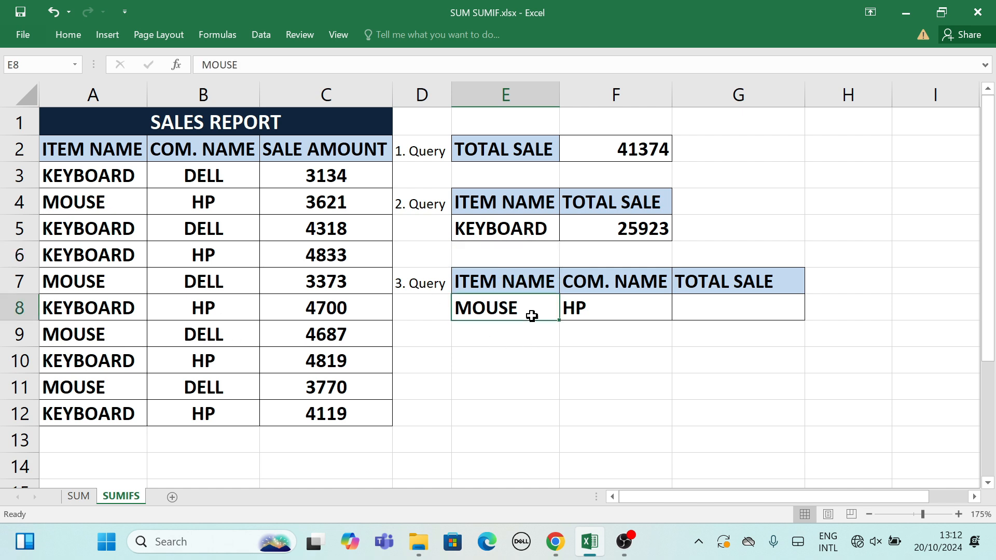
click(581, 315)
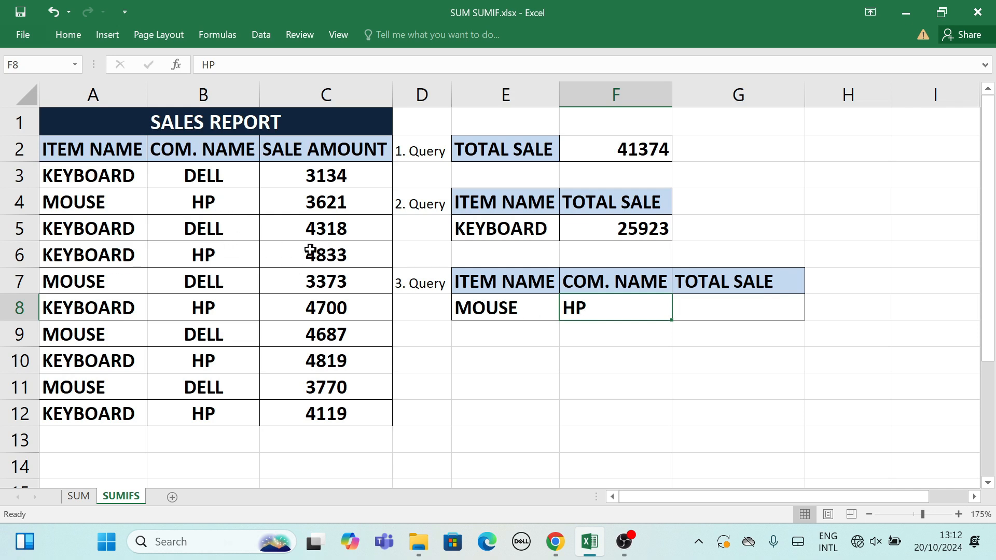
click(720, 314)
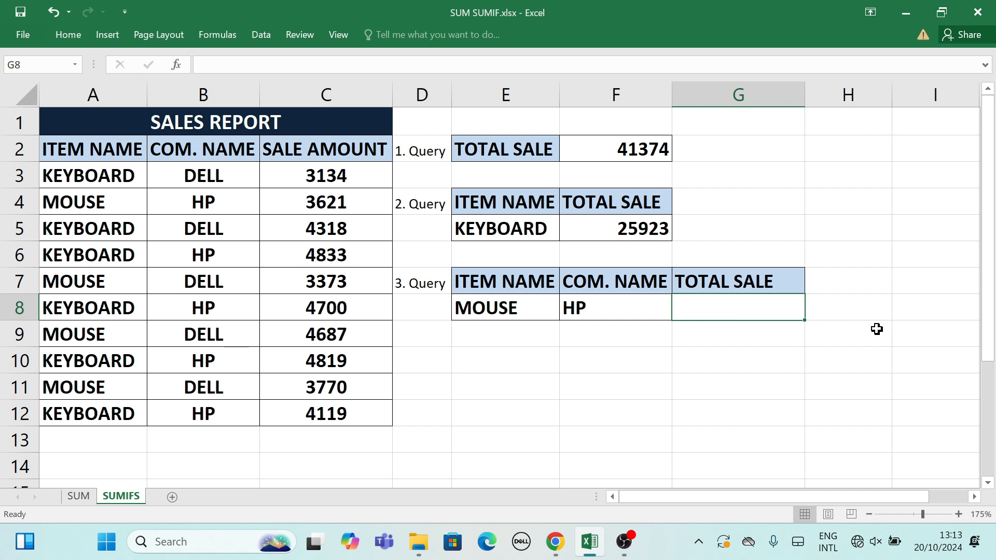
text(=SUMIFS)
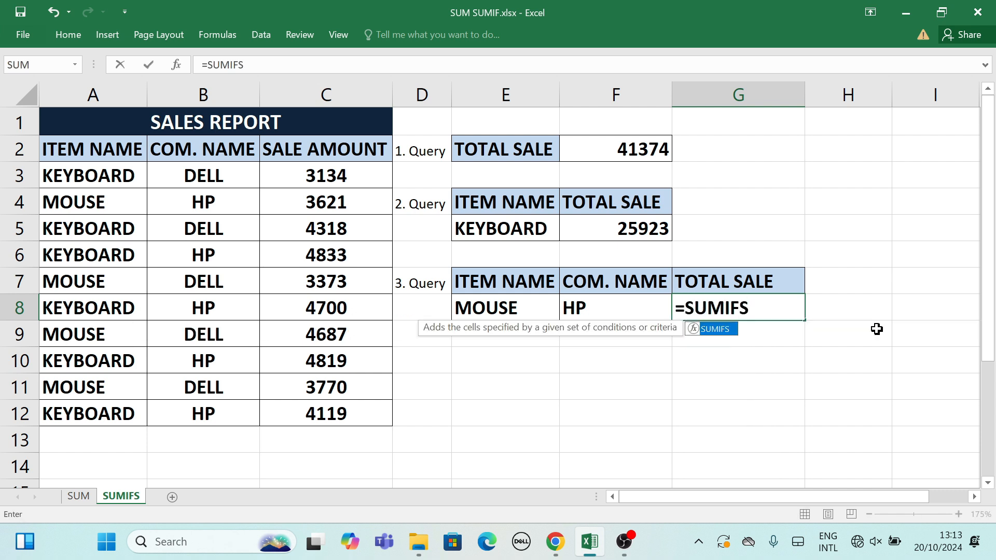
text(()
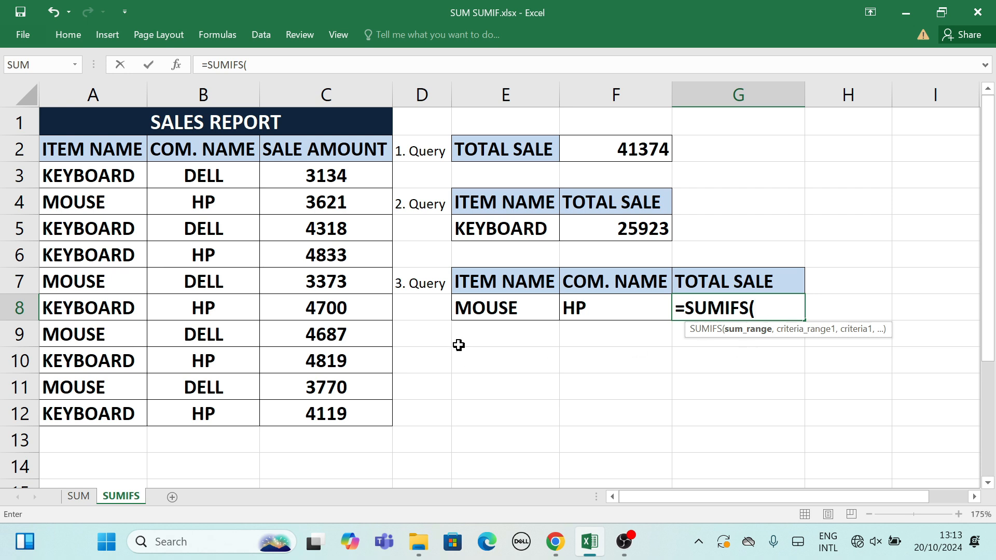
drag(356, 149, 347, 402)
text(,)
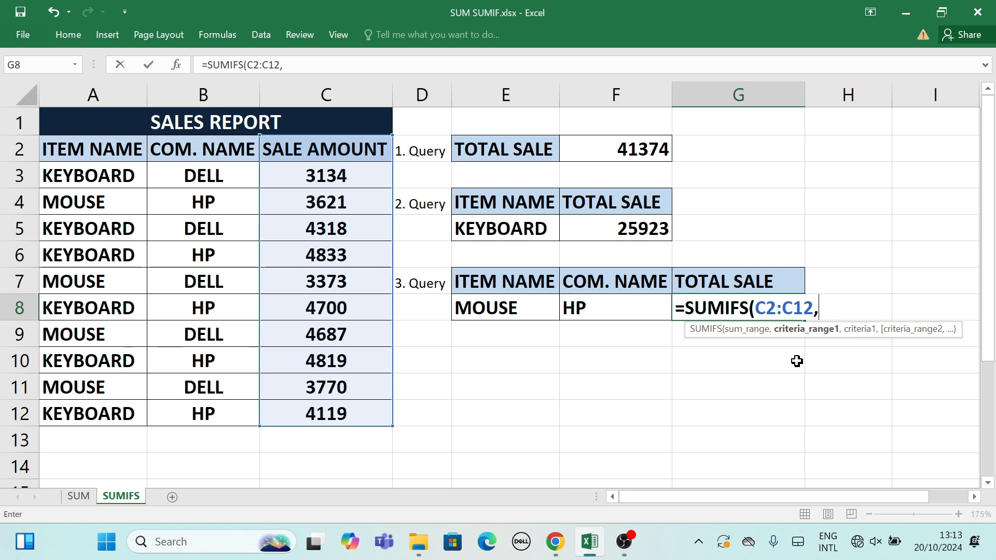
Add the first SUMIFS condition, matching the item names in A2:A12 against E8
click(119, 159)
drag(120, 161, 115, 401)
text(,)
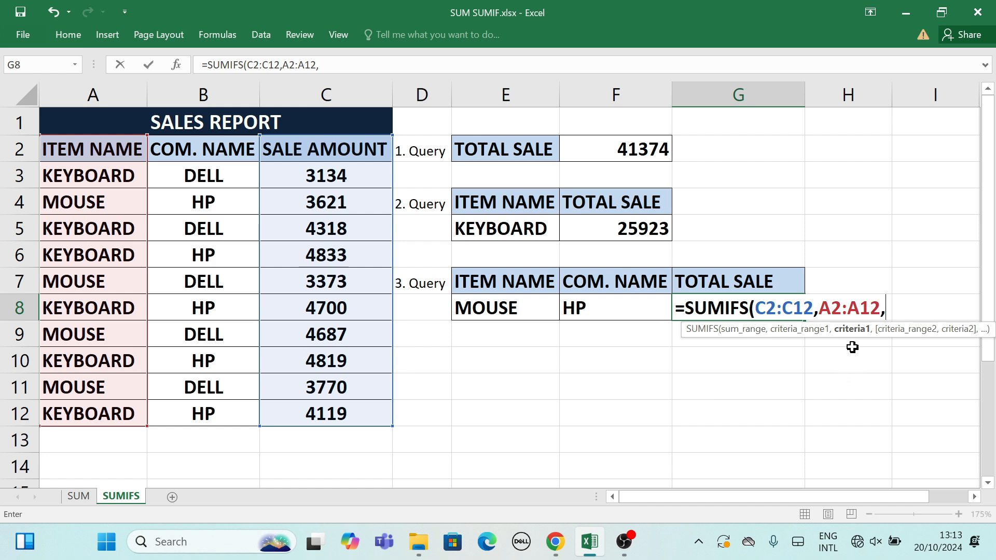
click(532, 313)
text(,)
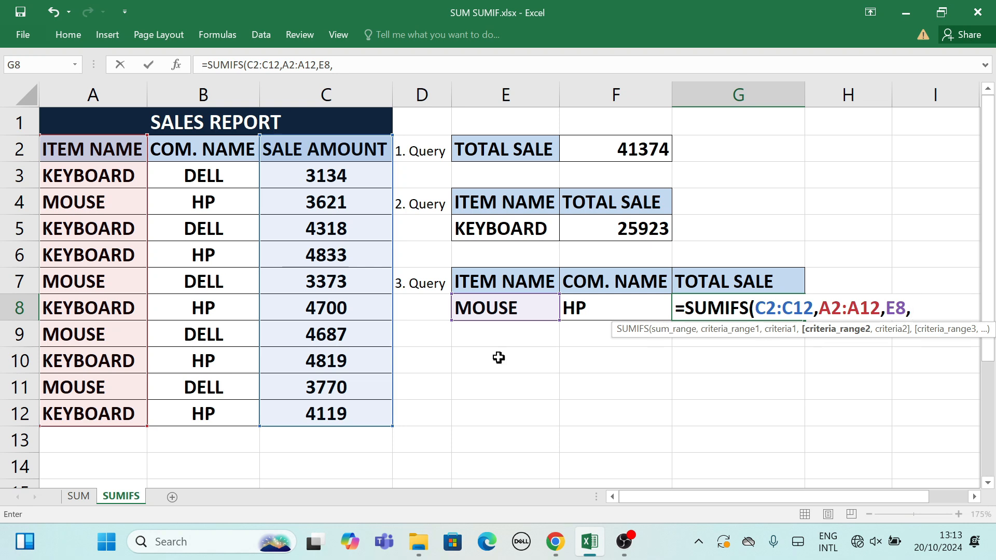
Add the second SUMIFS condition, matching the company names in B2:B12 against F8, and complete the formula
drag(230, 155, 235, 406)
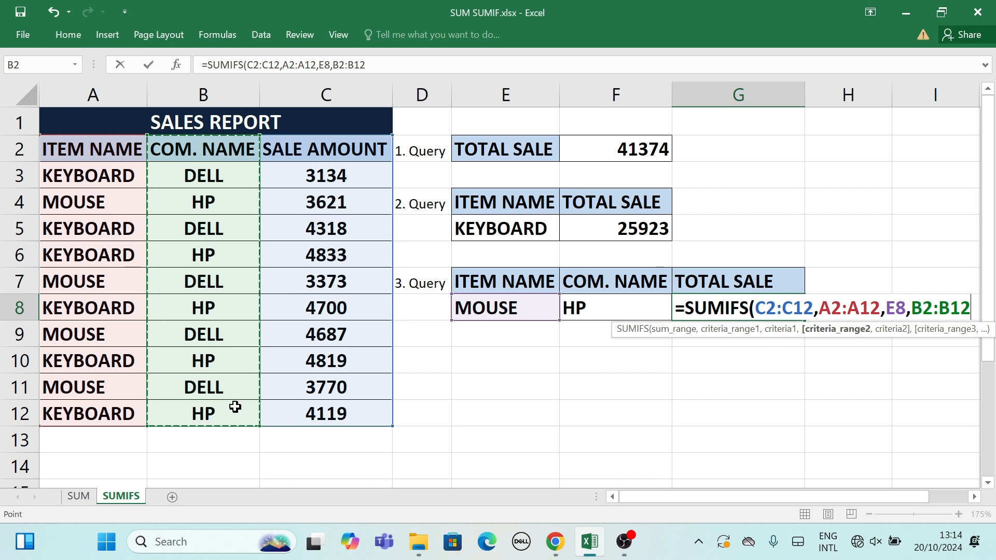
text(,)
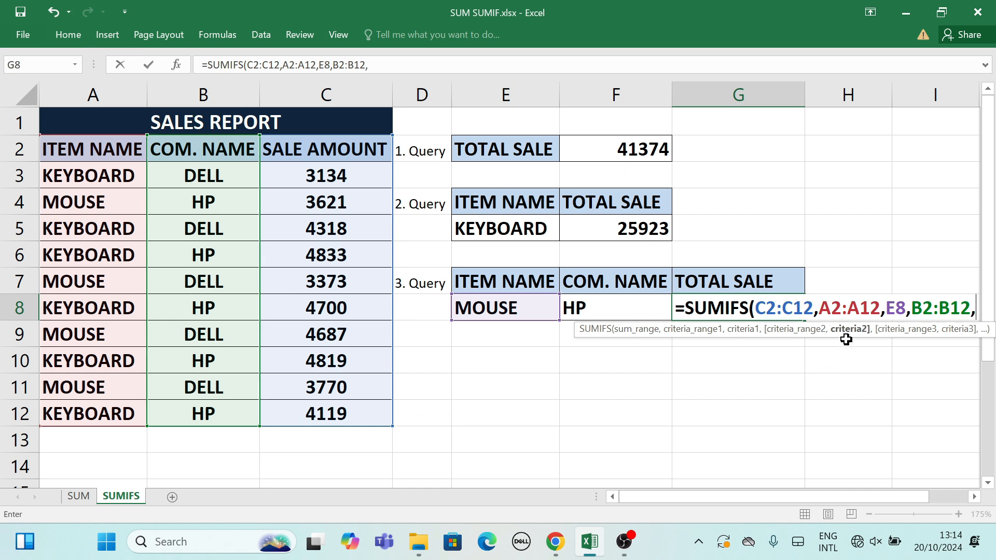
click(640, 306)
text())
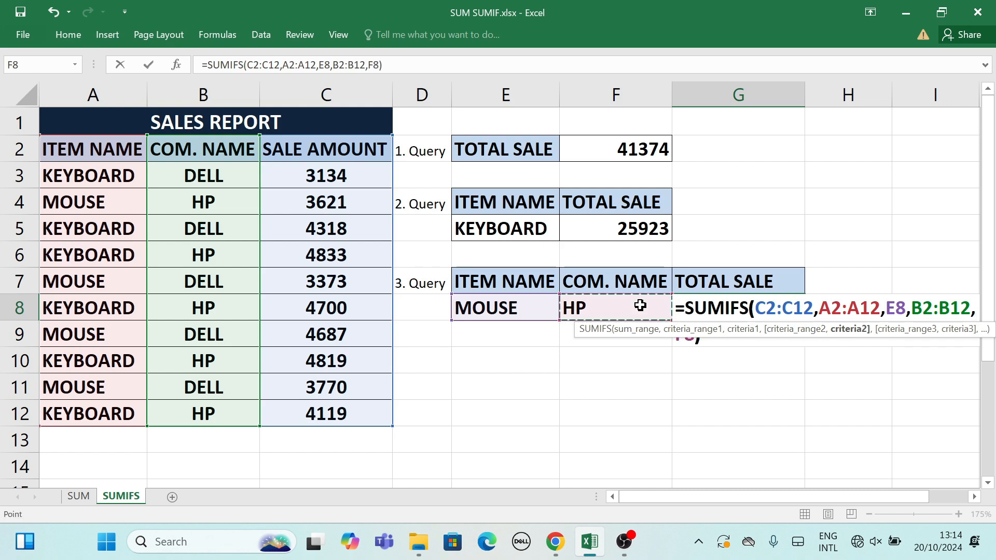
key(Return)
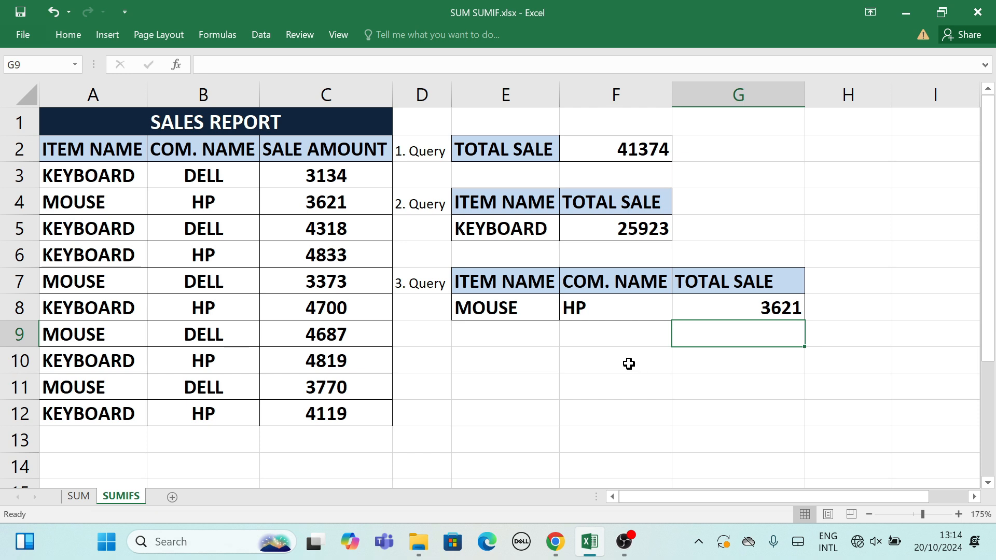
Change the third query's company name in F8 to DELL
click(610, 308)
text(DELL)
key(Return)
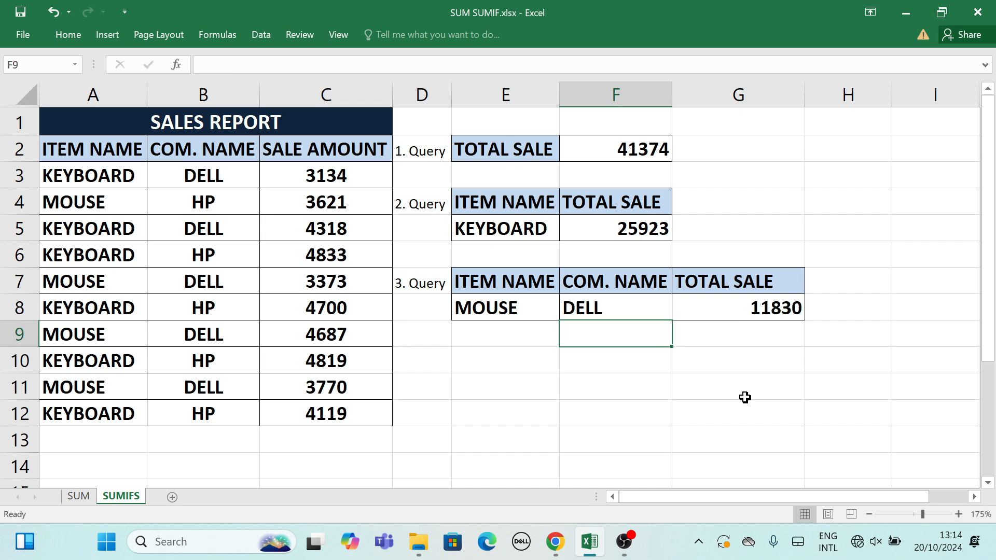